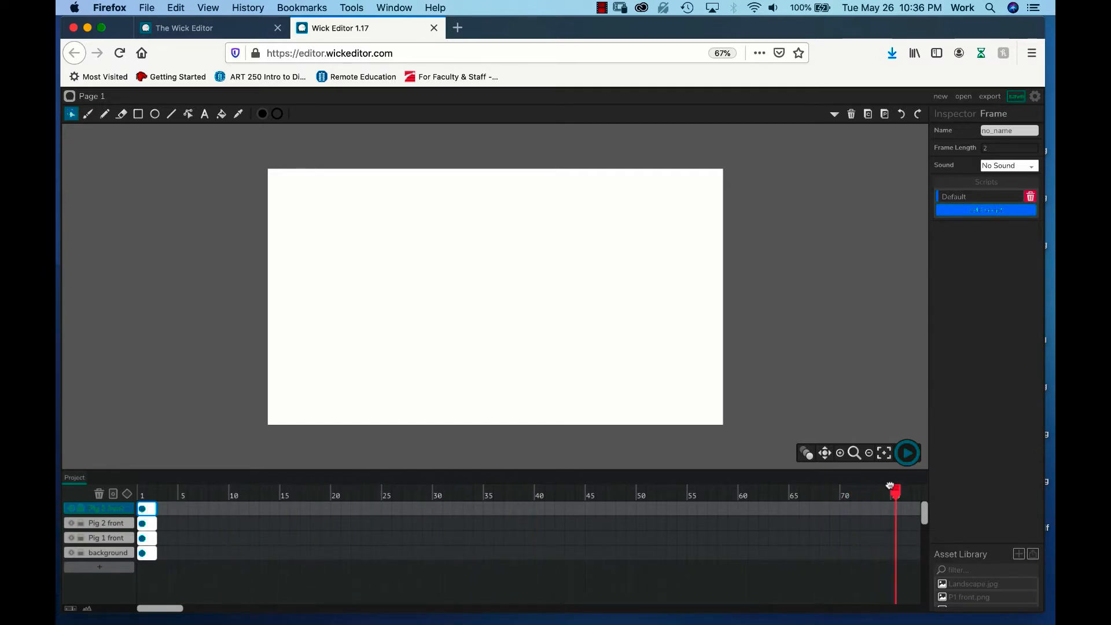
Step: Extend the background, Pig 1 front, Pig 2 front and Pig 3 front layers' frames through frame 75
{"action": "left_click", "coordinate": [154, 552]}
{"action": "left_click_drag", "start_coordinate": [154, 552], "coordinate": [899, 551]}
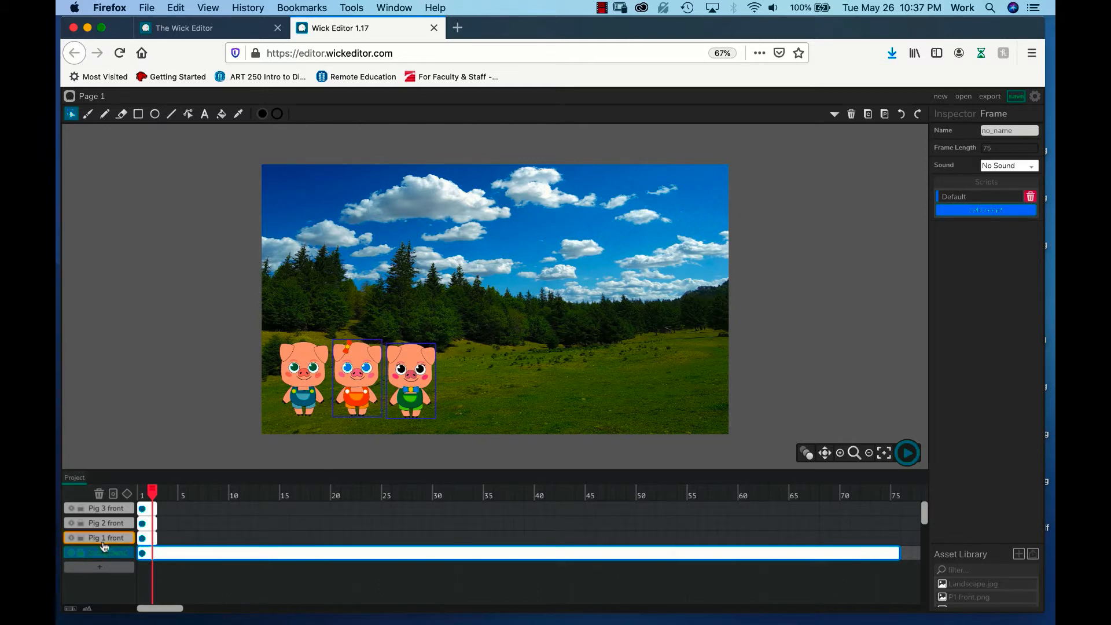
{"action": "left_click_drag", "start_coordinate": [156, 538], "coordinate": [343, 547]}
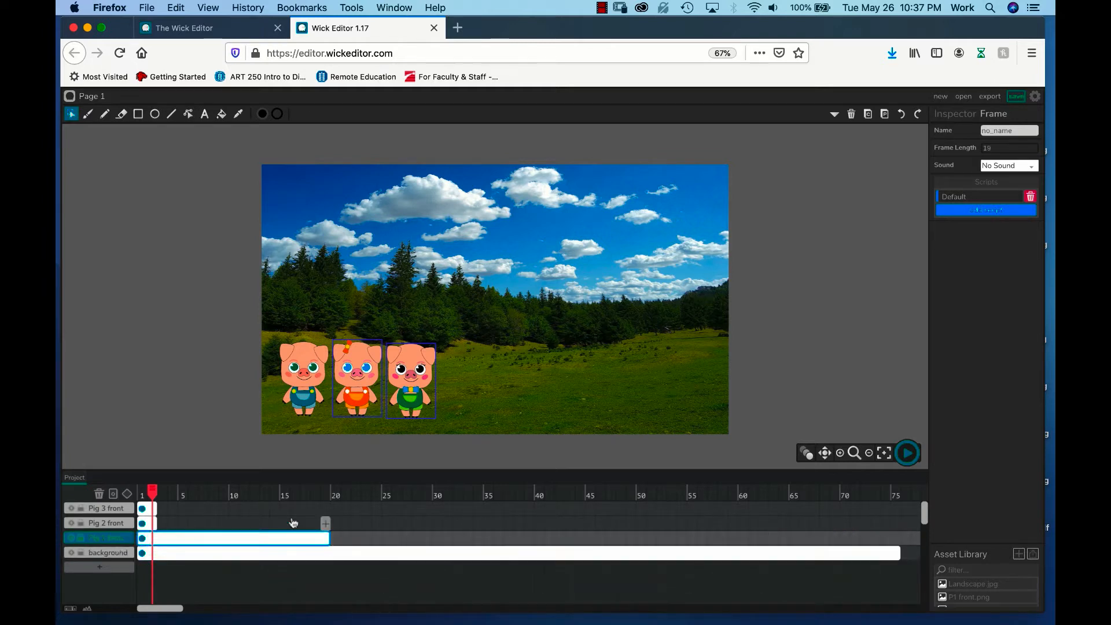
{"action": "left_click_drag", "start_coordinate": [157, 523], "coordinate": [899, 521]}
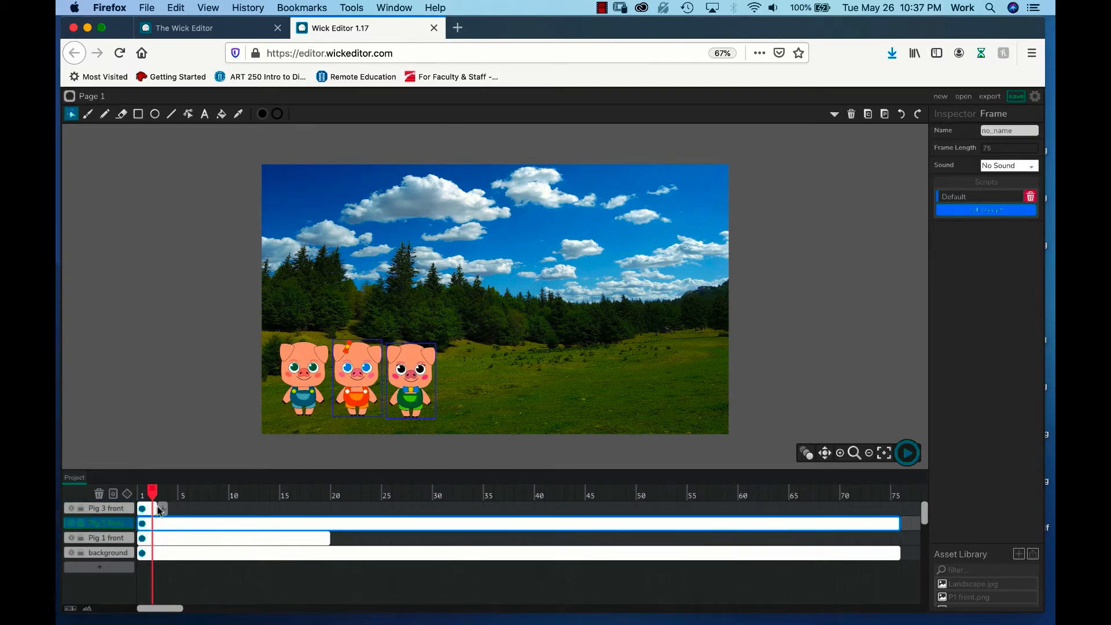
{"action": "left_click_drag", "start_coordinate": [157, 507], "coordinate": [899, 506]}
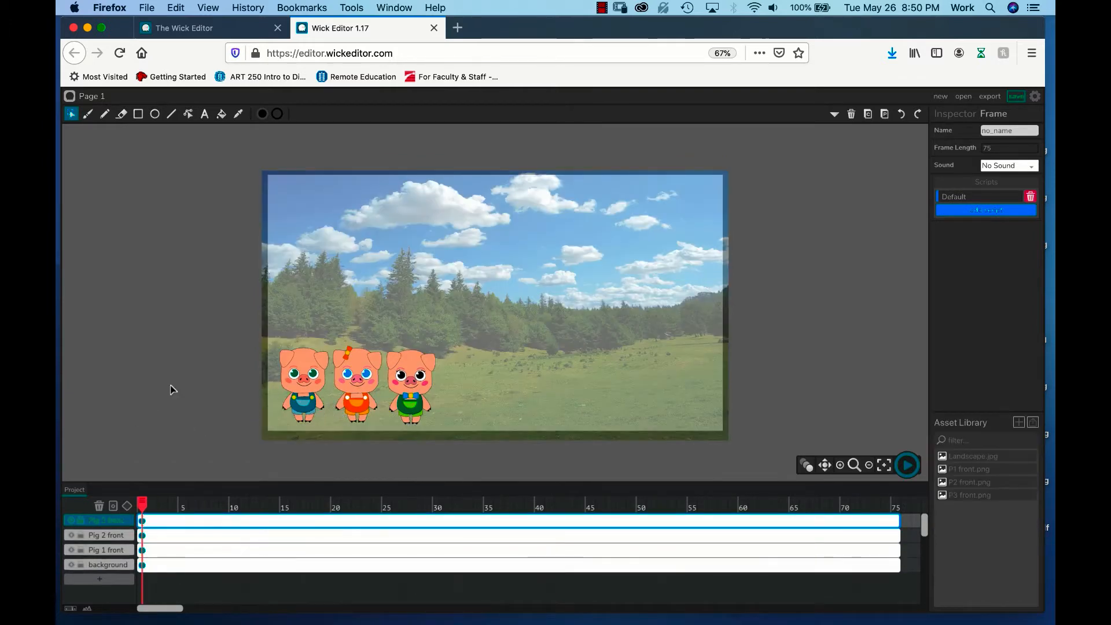
Step: Tween the pig on the Pig 3 front layer from frame 1 to frame 75, ending near the right edge of the meadow
{"action": "left_click", "coordinate": [107, 551]}
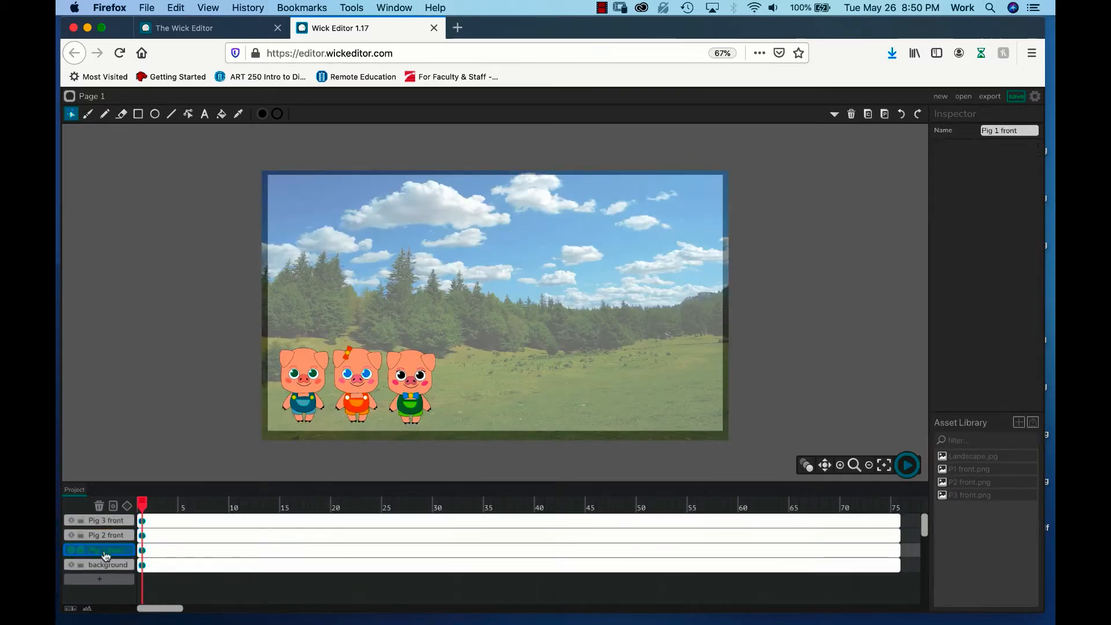
{"action": "left_click", "coordinate": [107, 522]}
{"action": "left_click", "coordinate": [415, 384]}
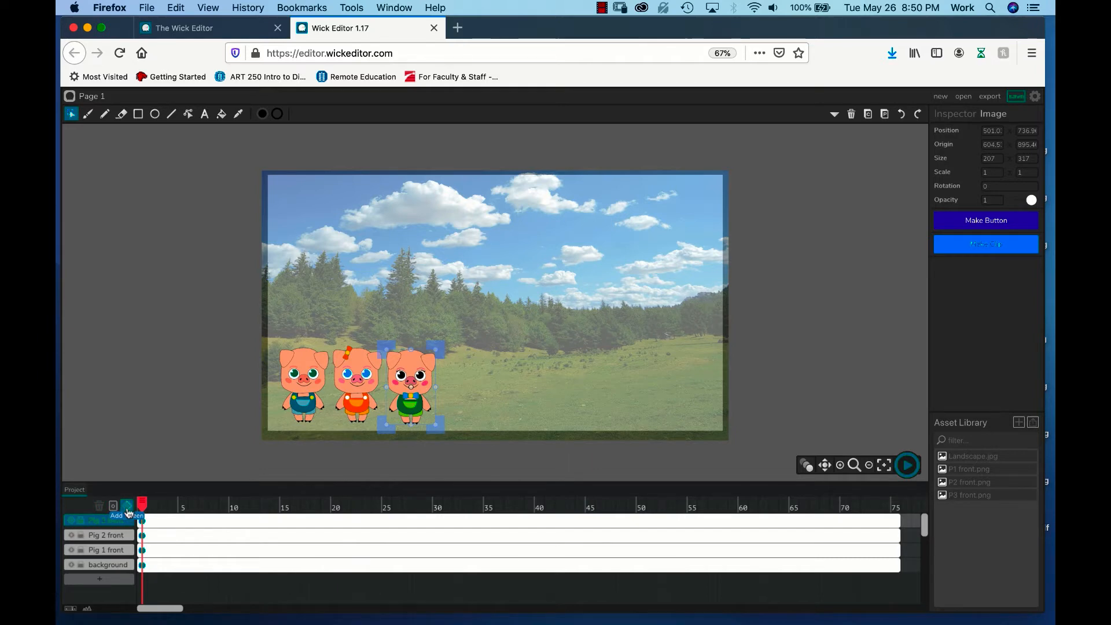
{"action": "left_click", "coordinate": [127, 511]}
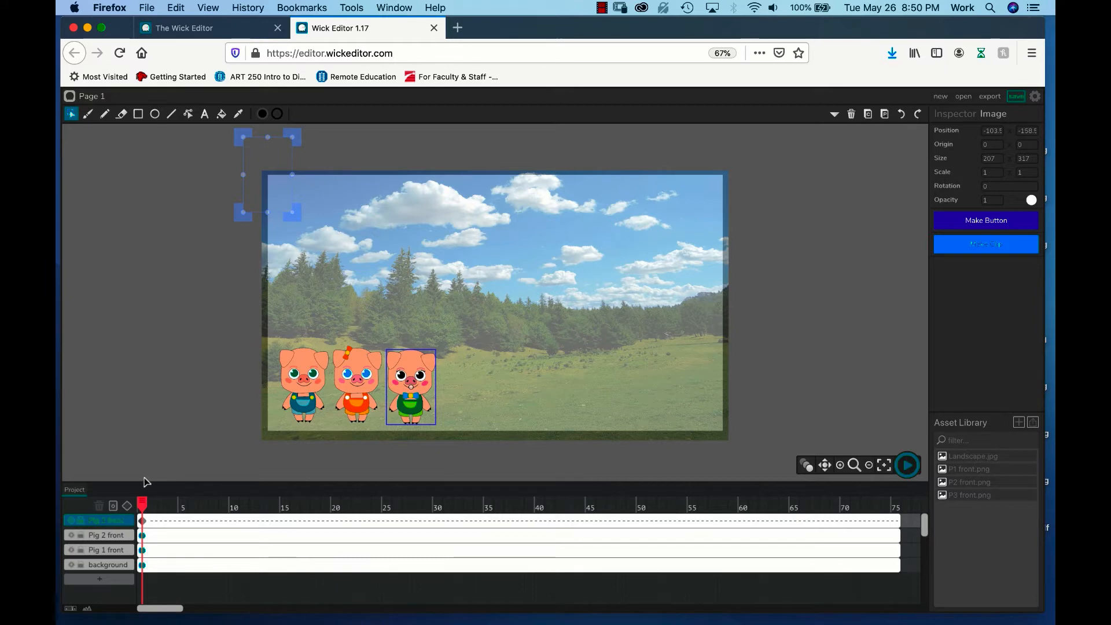
{"action": "left_click_drag", "start_coordinate": [143, 503], "coordinate": [896, 504]}
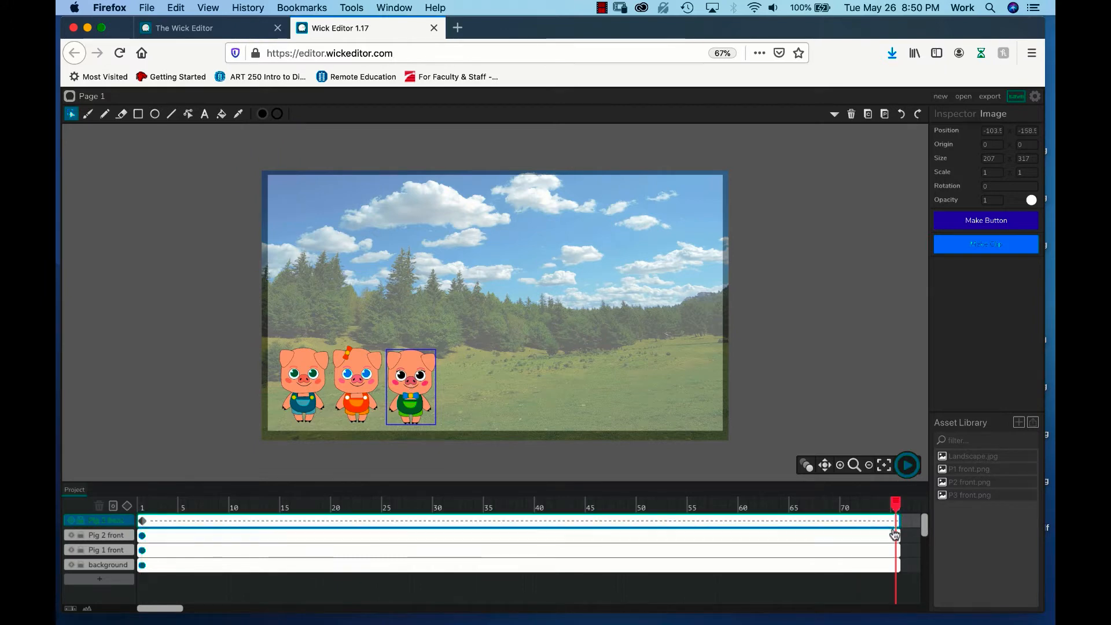
{"action": "left_click", "coordinate": [128, 510]}
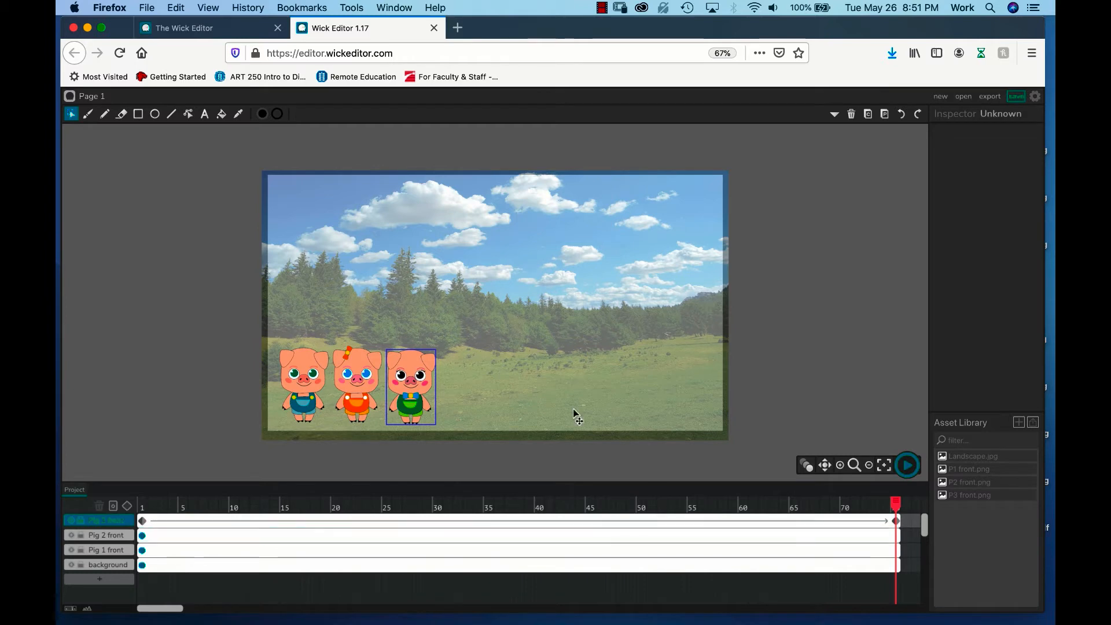
{"action": "left_click_drag", "start_coordinate": [412, 385], "coordinate": [698, 389]}
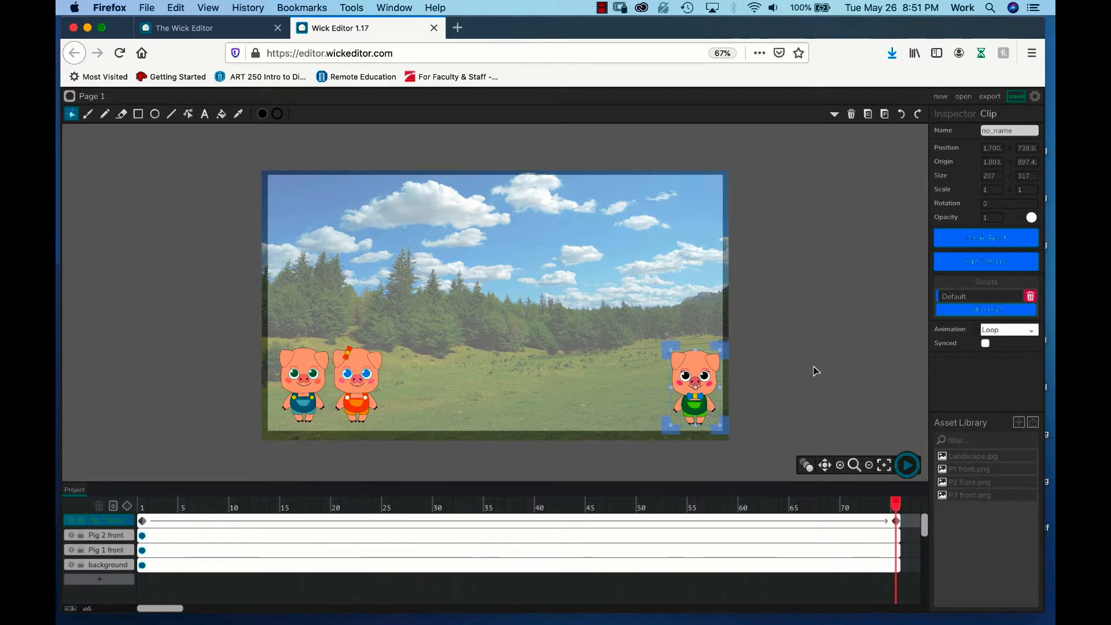
Step: Tween the pig on the Pig 2 front layer from frame 1 to frame 75, ending just left of Pig 3
{"action": "left_click_drag", "start_coordinate": [865, 506], "coordinate": [141, 565]}
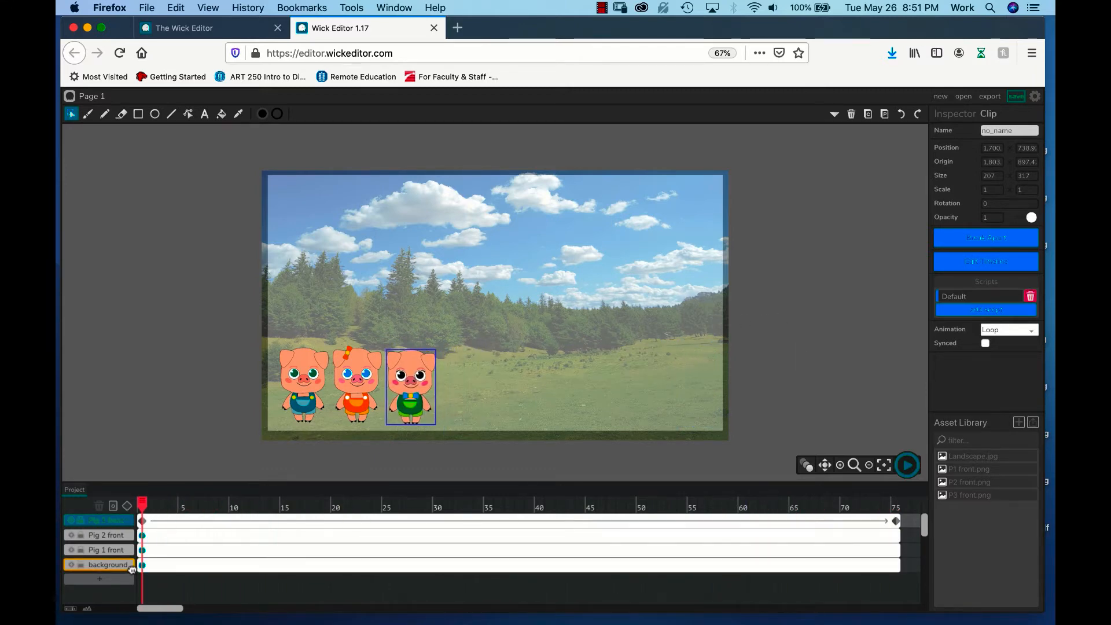
{"action": "left_click", "coordinate": [100, 535]}
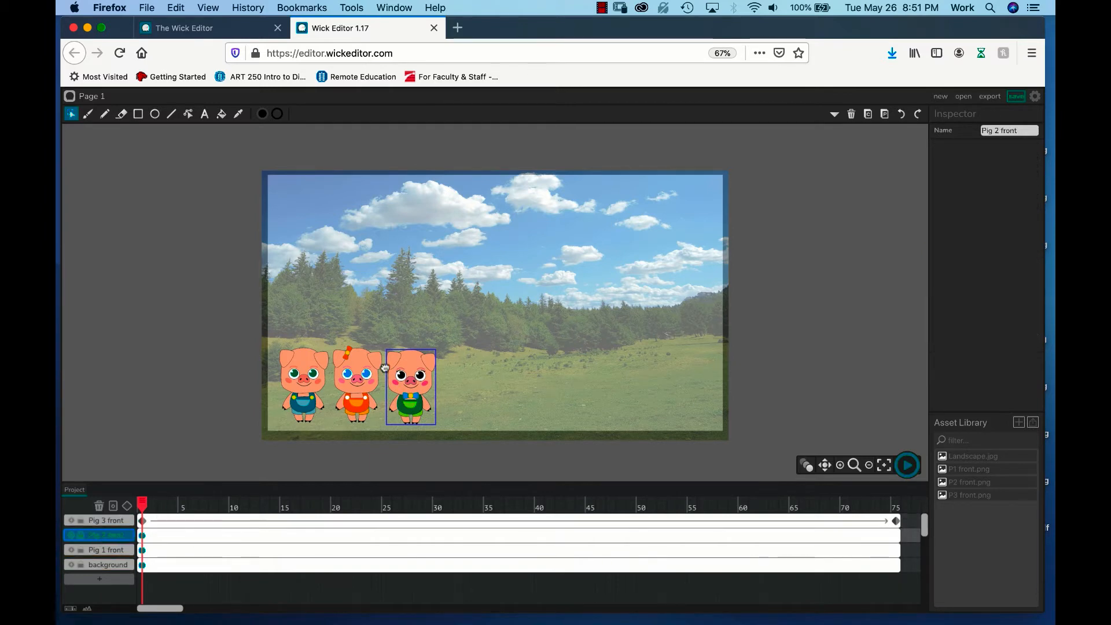
{"action": "left_click", "coordinate": [365, 388]}
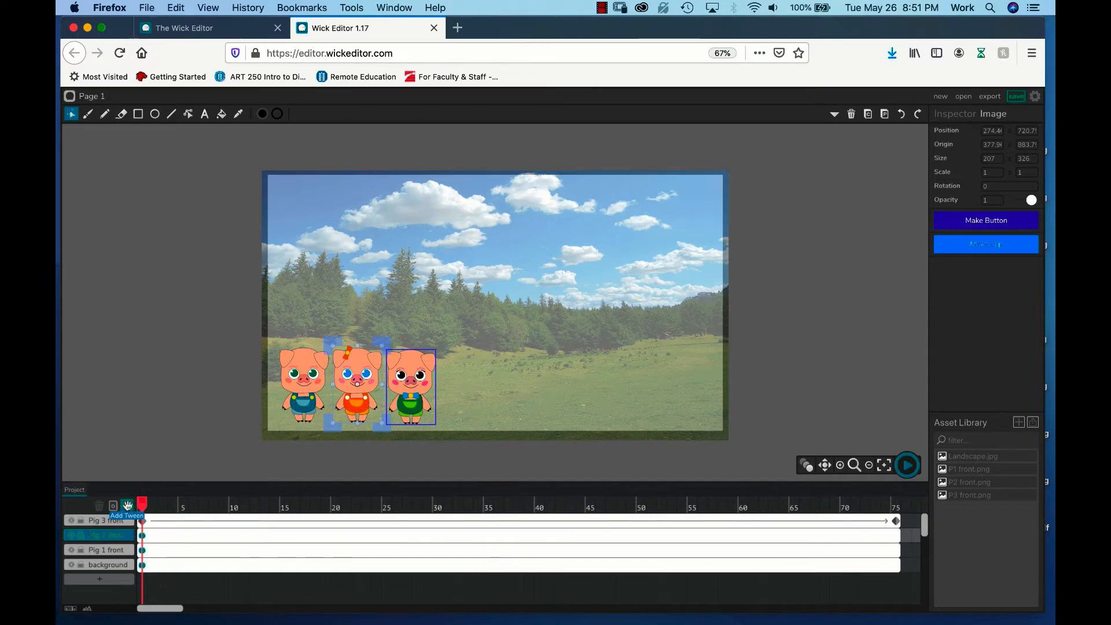
{"action": "left_click", "coordinate": [128, 505]}
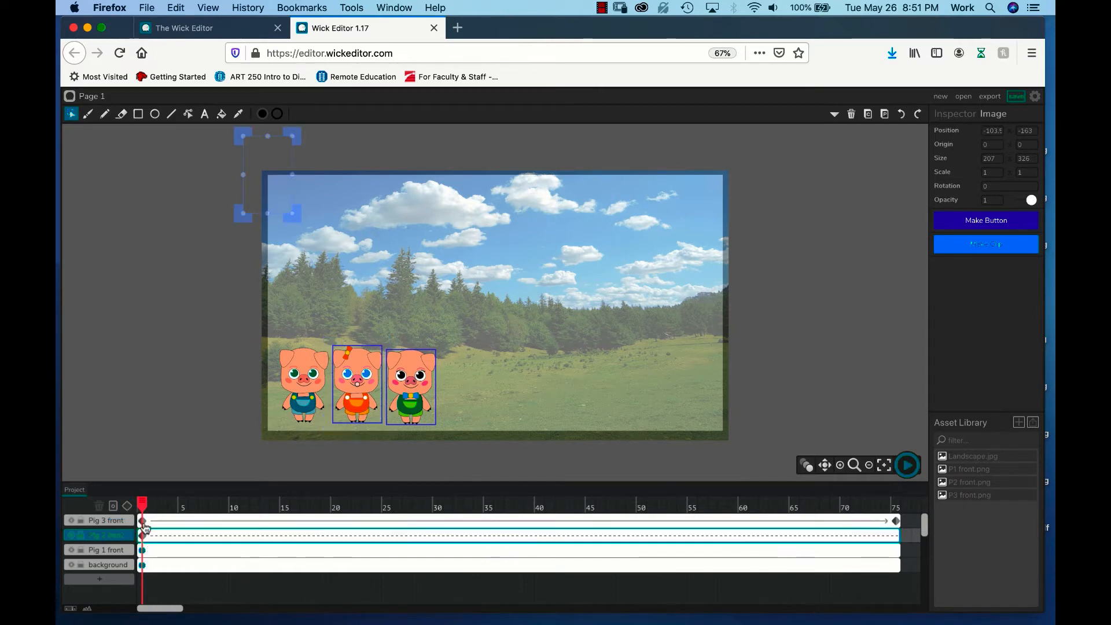
{"action": "left_click_drag", "start_coordinate": [142, 505], "coordinate": [895, 502]}
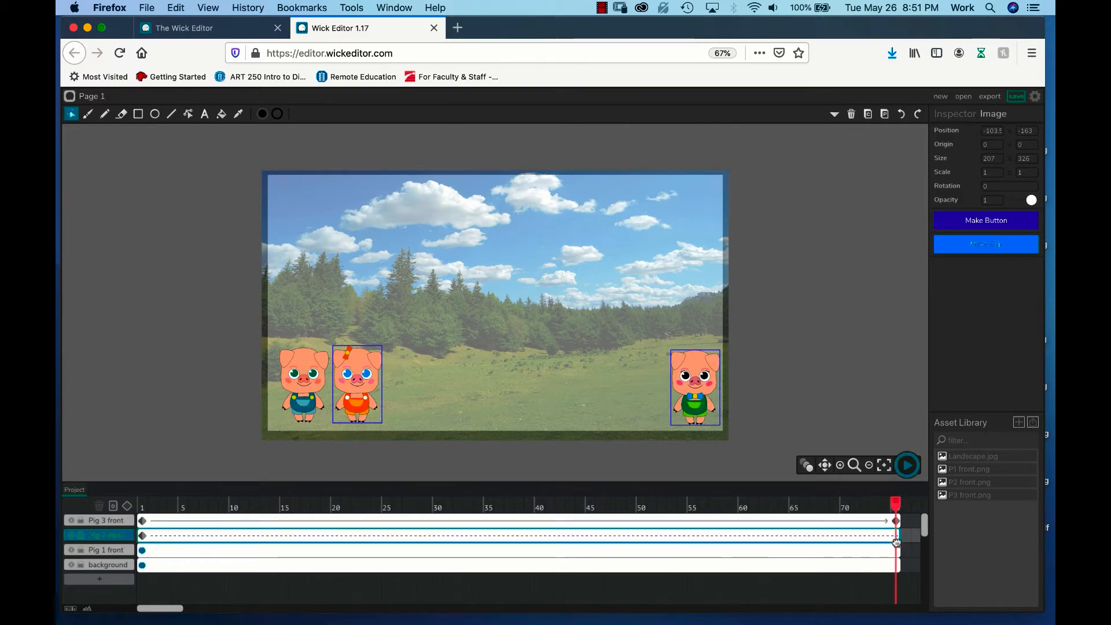
{"action": "left_click", "coordinate": [127, 508]}
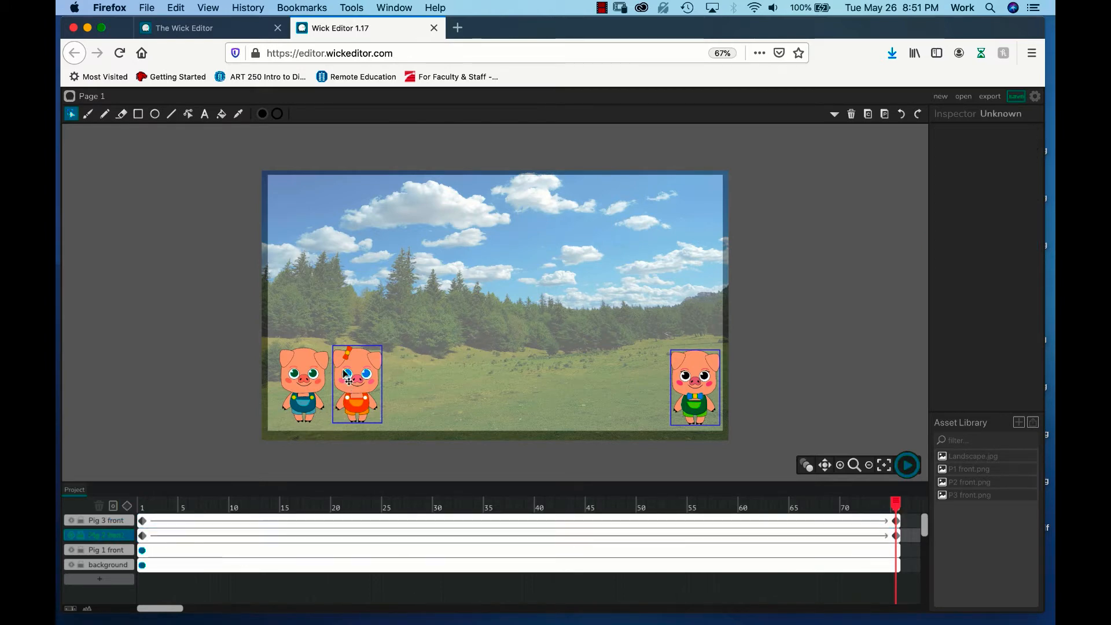
{"action": "left_click_drag", "start_coordinate": [354, 380], "coordinate": [638, 389]}
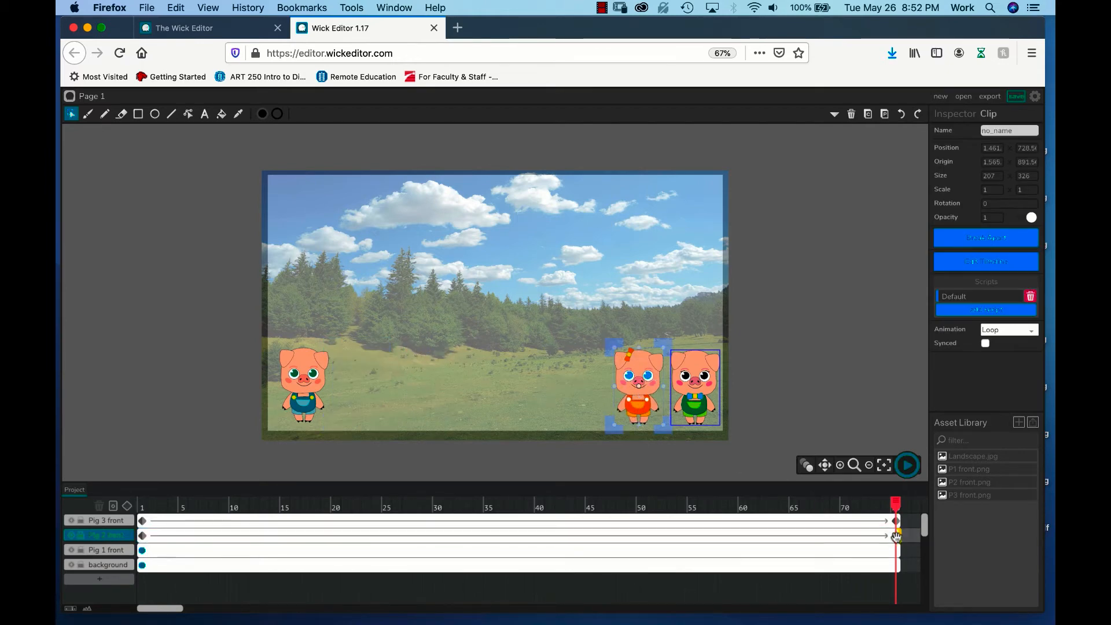
Step: Add intermediate tween positions by raising Pig 2 slightly at frame 12 and lowering Pig 3 slightly at frame 19
{"action": "left_click_drag", "start_coordinate": [895, 504], "coordinate": [131, 509]}
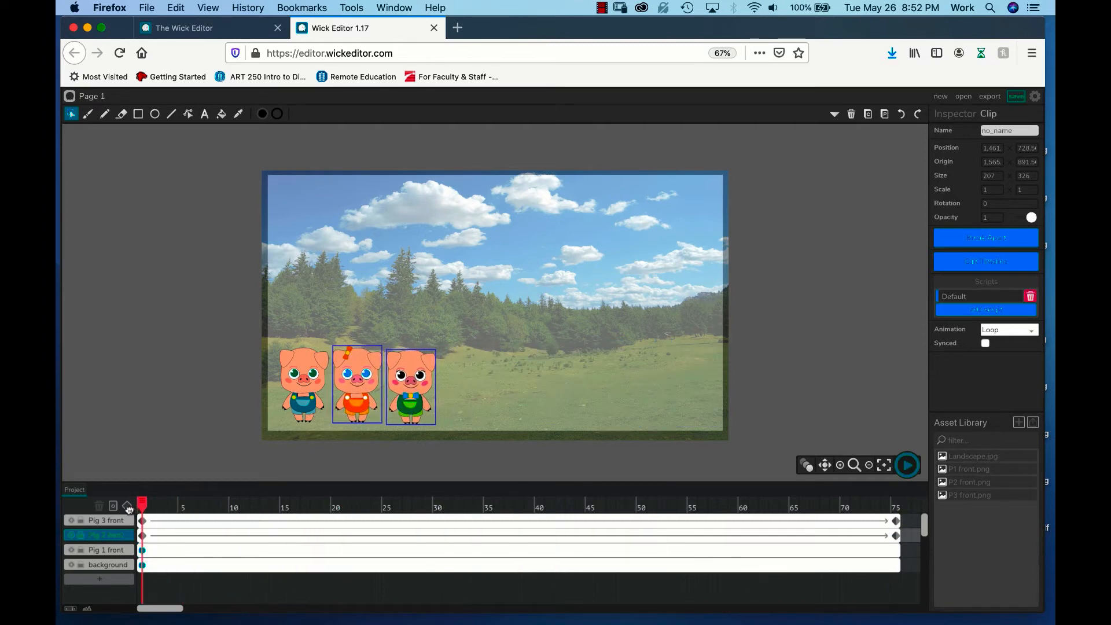
{"action": "left_click", "coordinate": [233, 504]}
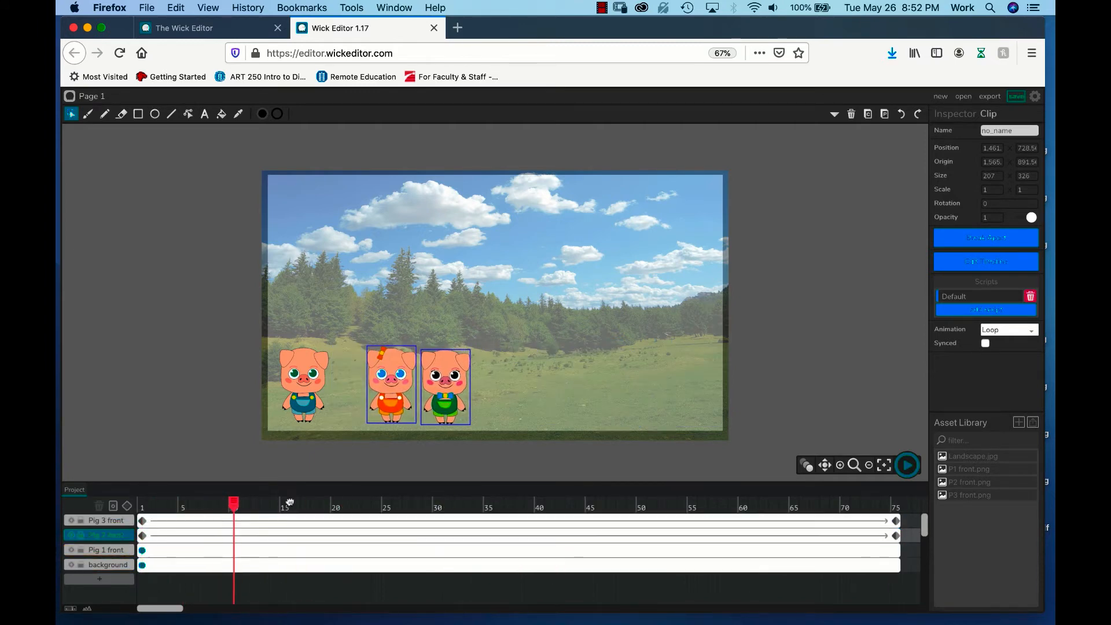
{"action": "left_click_drag", "start_coordinate": [289, 503], "coordinate": [255, 502]}
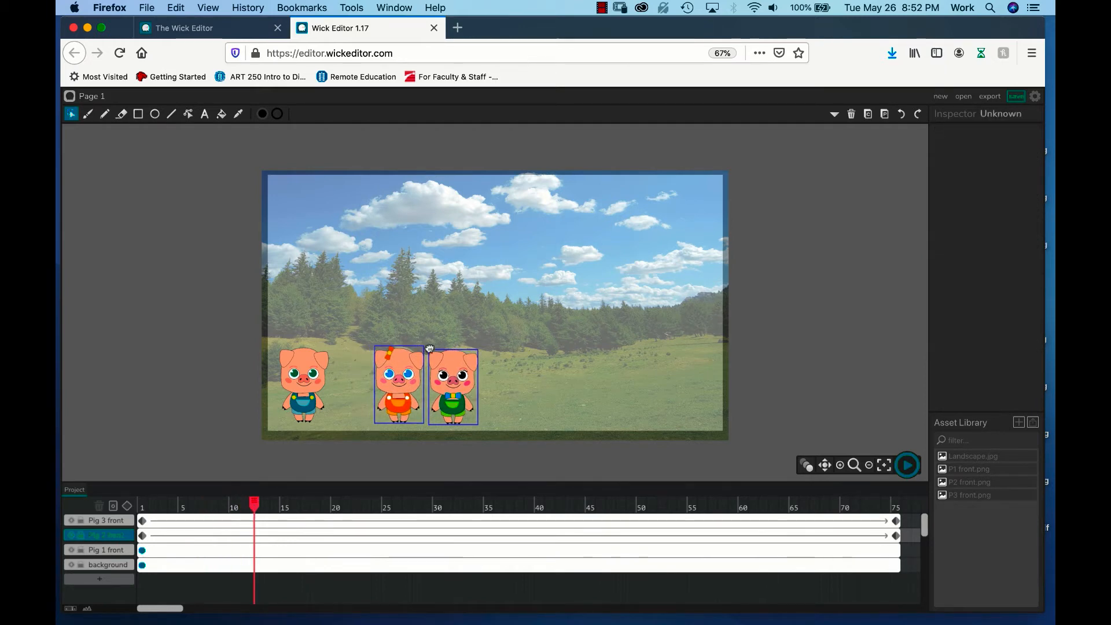
{"action": "left_click_drag", "start_coordinate": [401, 372], "coordinate": [402, 352]}
{"action": "left_click_drag", "start_coordinate": [254, 504], "coordinate": [324, 504]}
{"action": "left_click", "coordinate": [487, 396]}
{"action": "left_click_drag", "start_coordinate": [487, 397], "coordinate": [487, 402]}
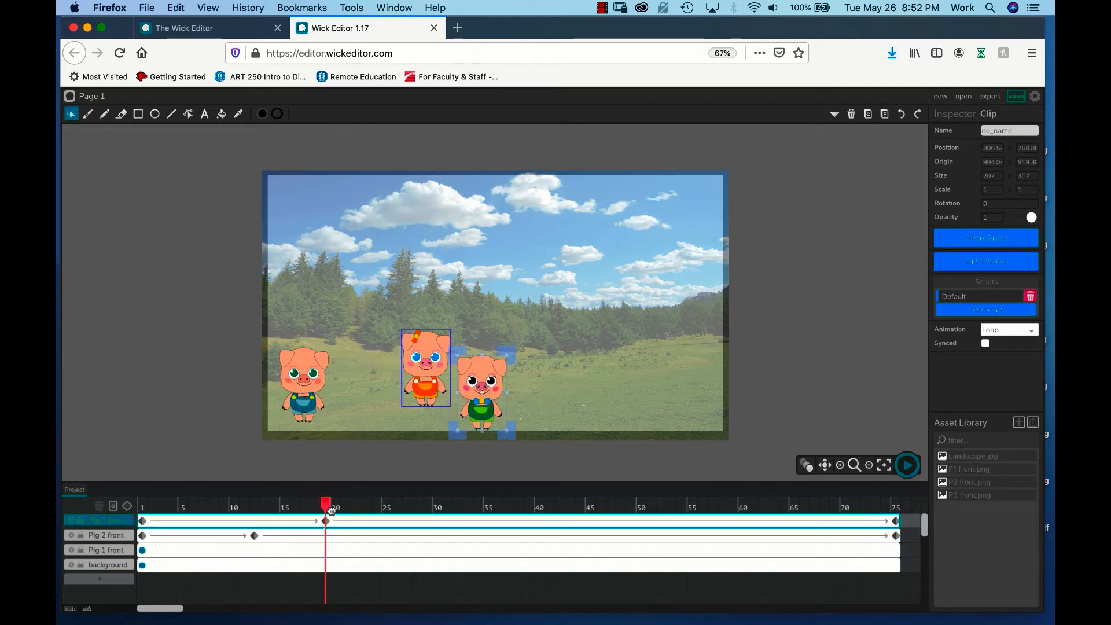
Step: At frame 23, lower Pig 2 and raise Pig 3 to add bounce keyframes on both tweens
{"action": "left_click_drag", "start_coordinate": [325, 505], "coordinate": [366, 505]}
{"action": "left_click_drag", "start_coordinate": [448, 382], "coordinate": [449, 396]}
{"action": "left_click_drag", "start_coordinate": [500, 375], "coordinate": [506, 357]}
Step: At frame 37, lower Pig 3 toward the ground and raise Pig 2 for another hop
{"action": "left_click_drag", "start_coordinate": [366, 504], "coordinate": [508, 502]}
{"action": "left_click", "coordinate": [570, 388]}
{"action": "left_click_drag", "start_coordinate": [570, 389], "coordinate": [574, 407]}
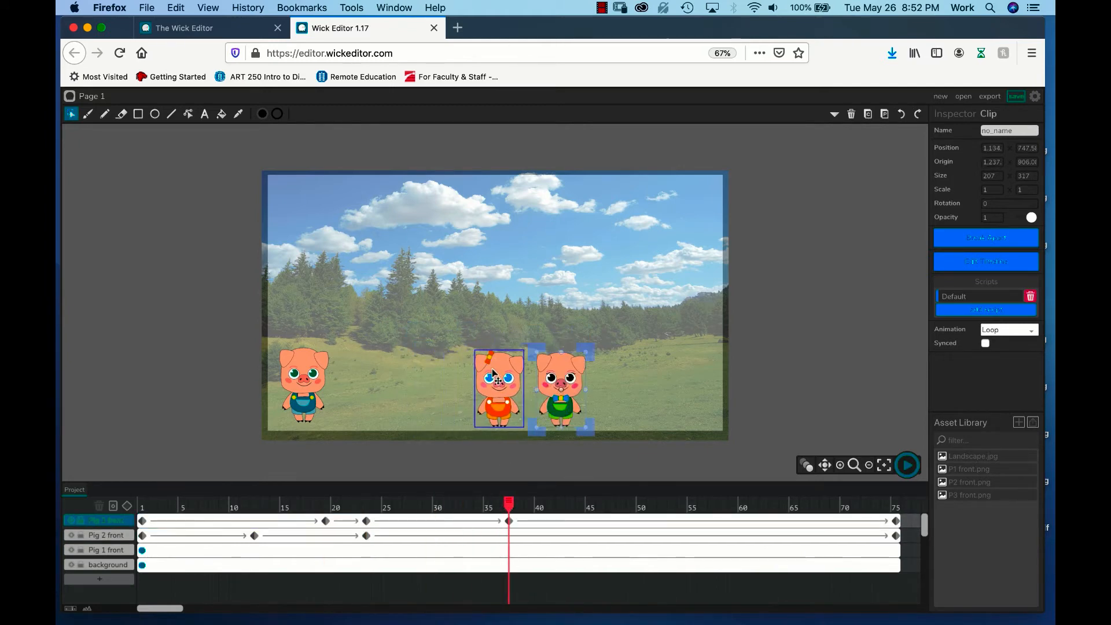
{"action": "left_click_drag", "start_coordinate": [494, 382], "coordinate": [495, 358]}
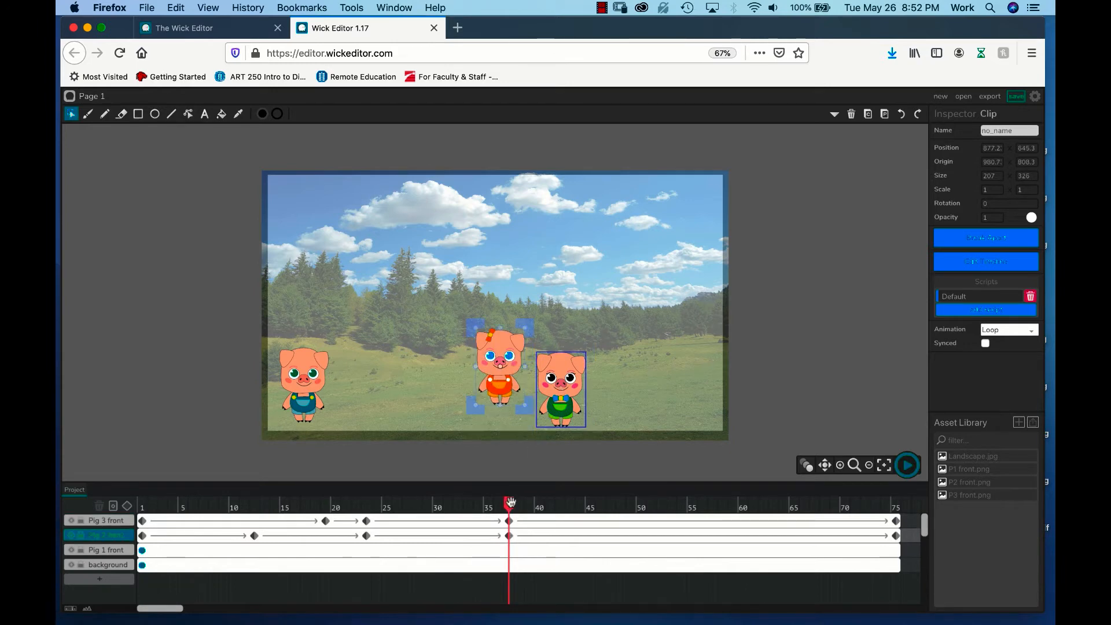
Step: At frame 47, raise Pig 3 and lower Pig 2 to continue the alternating bounce
{"action": "left_click_drag", "start_coordinate": [509, 504], "coordinate": [610, 505]}
{"action": "left_click_drag", "start_coordinate": [604, 379], "coordinate": [604, 354]}
{"action": "left_click_drag", "start_coordinate": [546, 374], "coordinate": [550, 387]}
Step: Shorten the Pig 1 front layer's frame to a length of 24 frames
{"action": "left_click_drag", "start_coordinate": [611, 505], "coordinate": [119, 522]}
{"action": "left_click", "coordinate": [94, 550]}
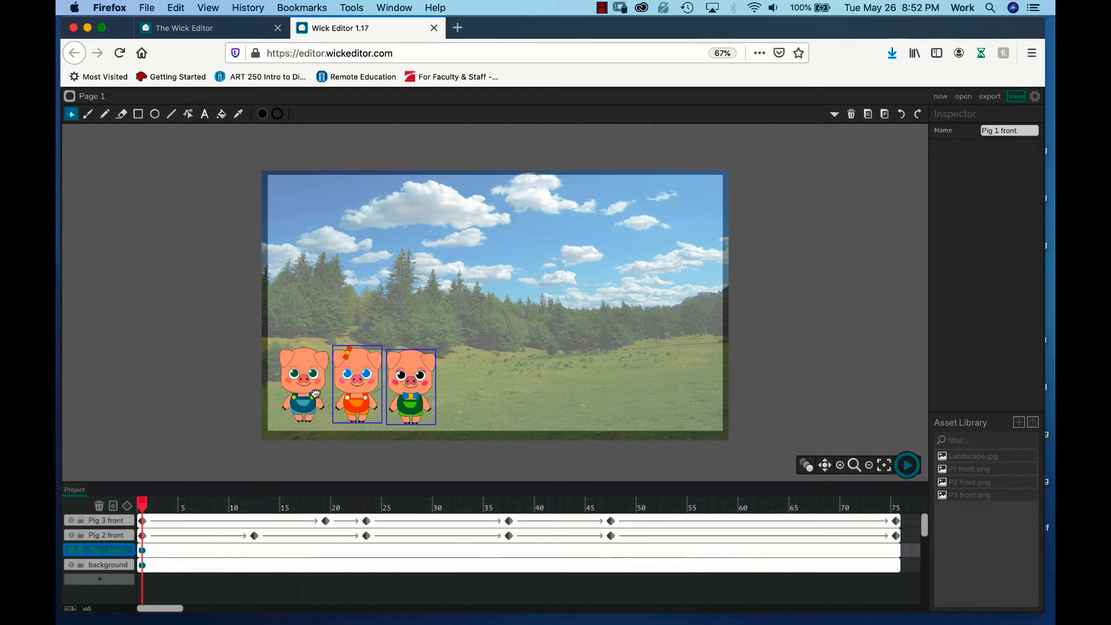
{"action": "left_click_drag", "start_coordinate": [143, 504], "coordinate": [386, 504]}
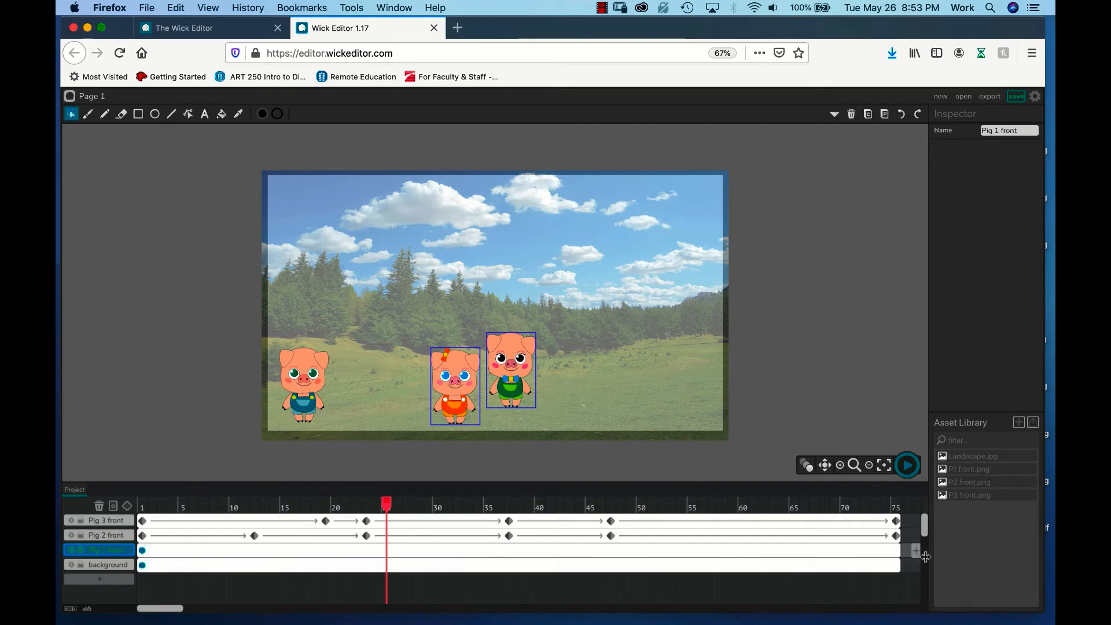
{"action": "left_click_drag", "start_coordinate": [898, 551], "coordinate": [379, 549]}
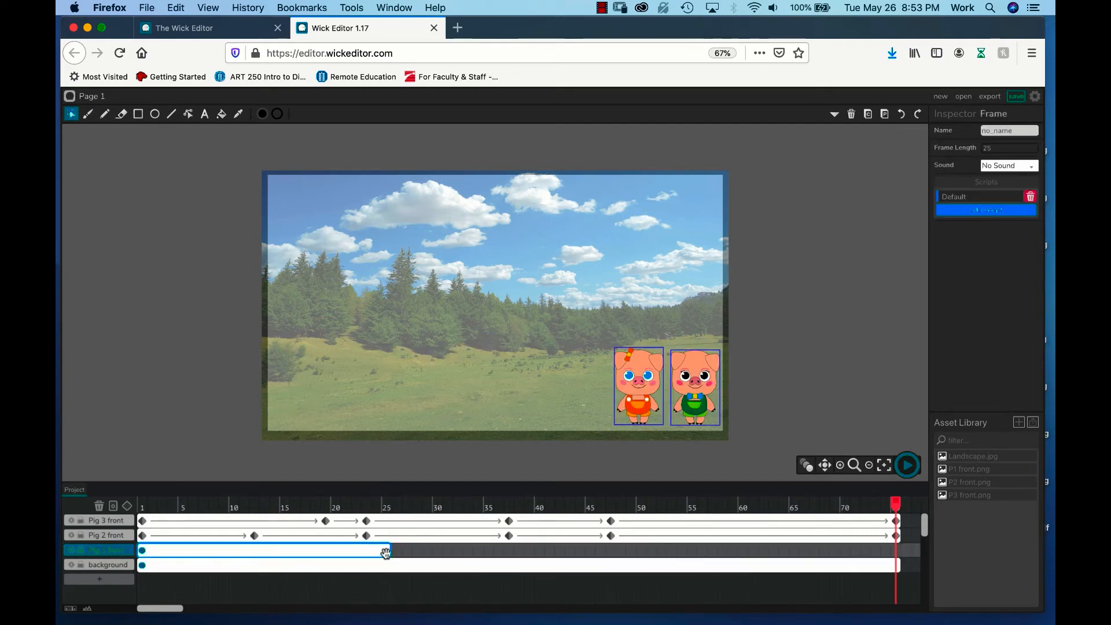
{"action": "left_click", "coordinate": [375, 549]}
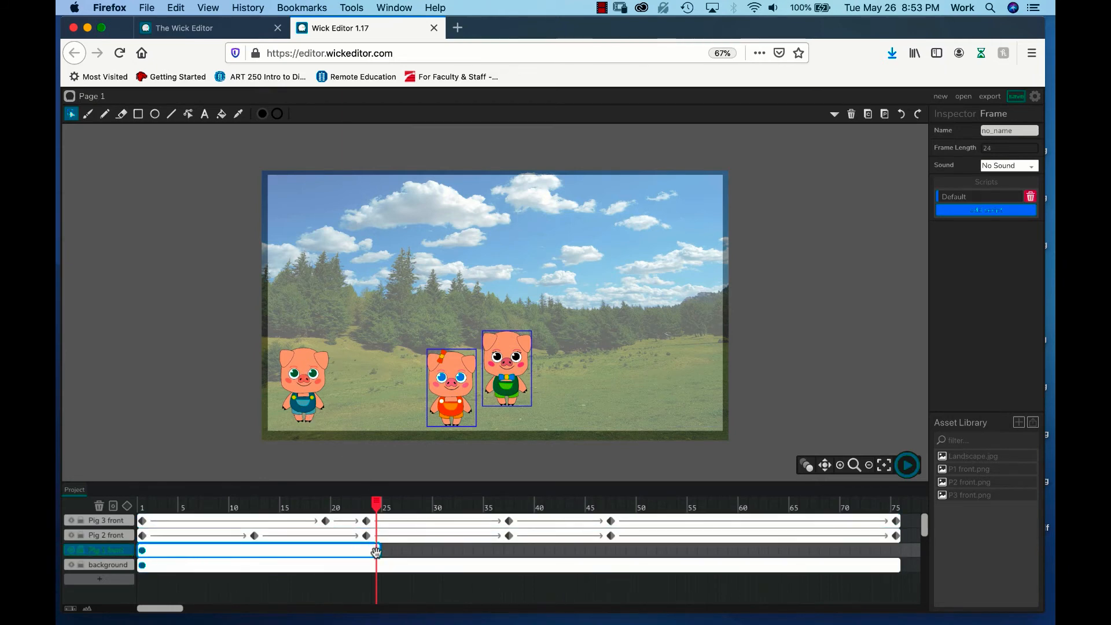
Step: Add a new layer named Pig 1 walk and place it directly above the Pig 1 front layer
{"action": "left_click", "coordinate": [100, 579]}
{"action": "left_click", "coordinate": [97, 578]}
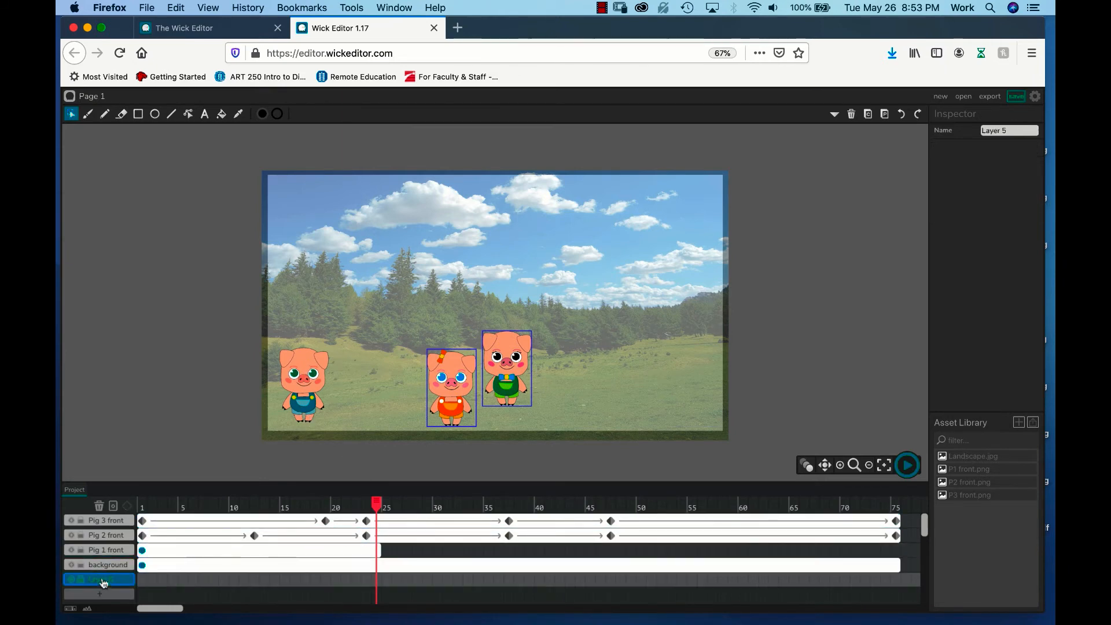
{"action": "left_click_drag", "start_coordinate": [1007, 131], "coordinate": [975, 130]}
{"action": "type", "text": "Poig"}
{"action": "type", "text": " 1 wal"}
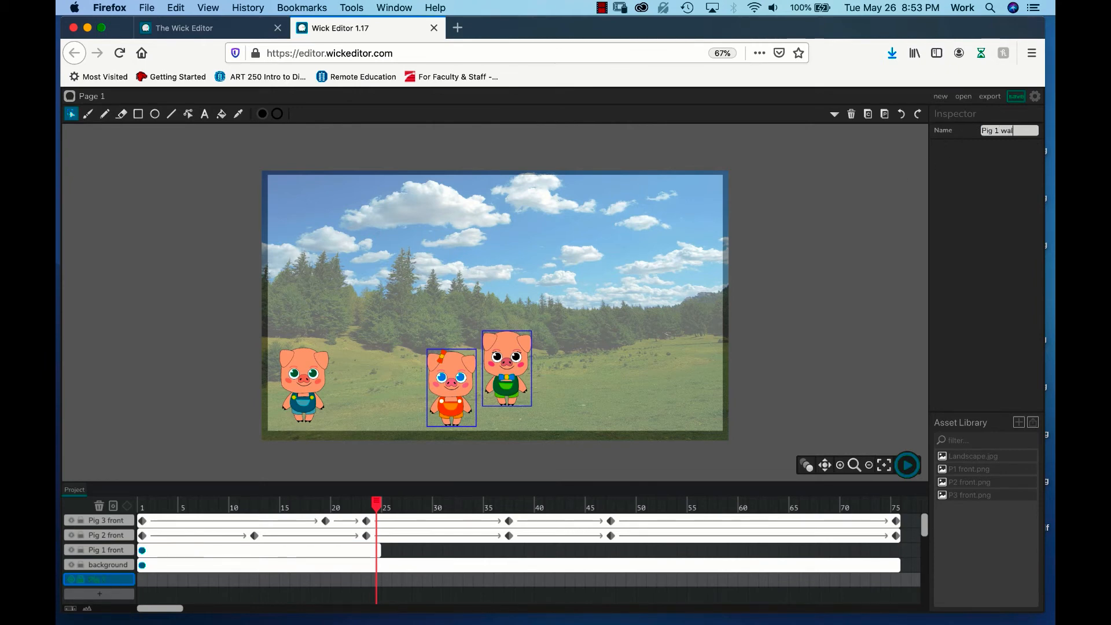
{"action": "type", "text": "k"}
{"action": "left_click_drag", "start_coordinate": [110, 583], "coordinate": [111, 563]}
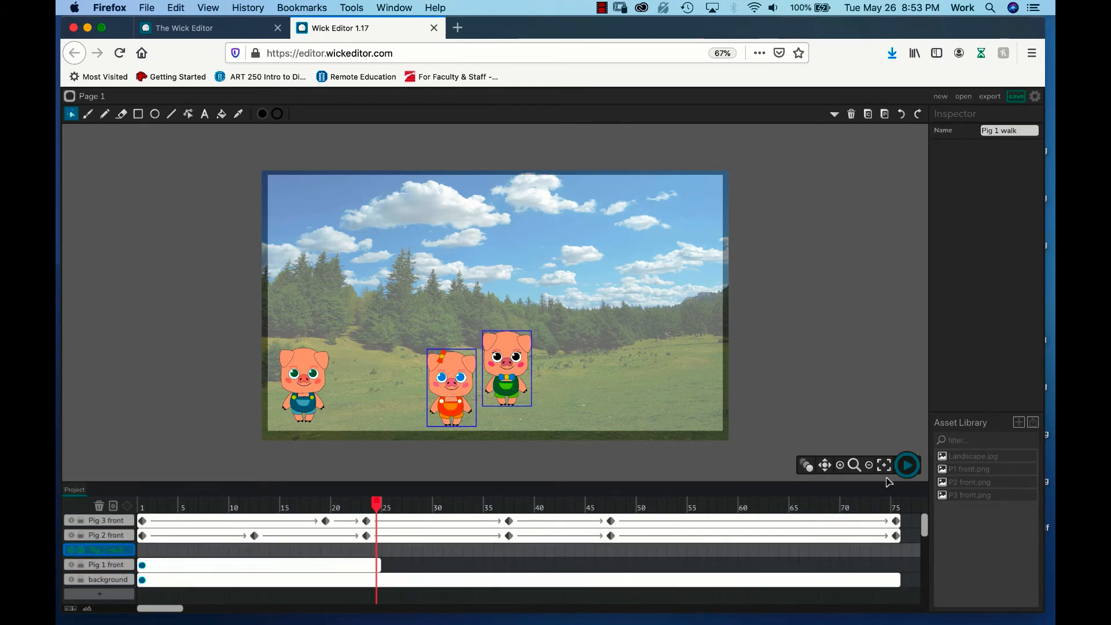
Step: Import P1 walk.png from the Pig 1 folder of Animation Project into the asset library
{"action": "left_click", "coordinate": [1036, 428]}
{"action": "left_click", "coordinate": [554, 103]}
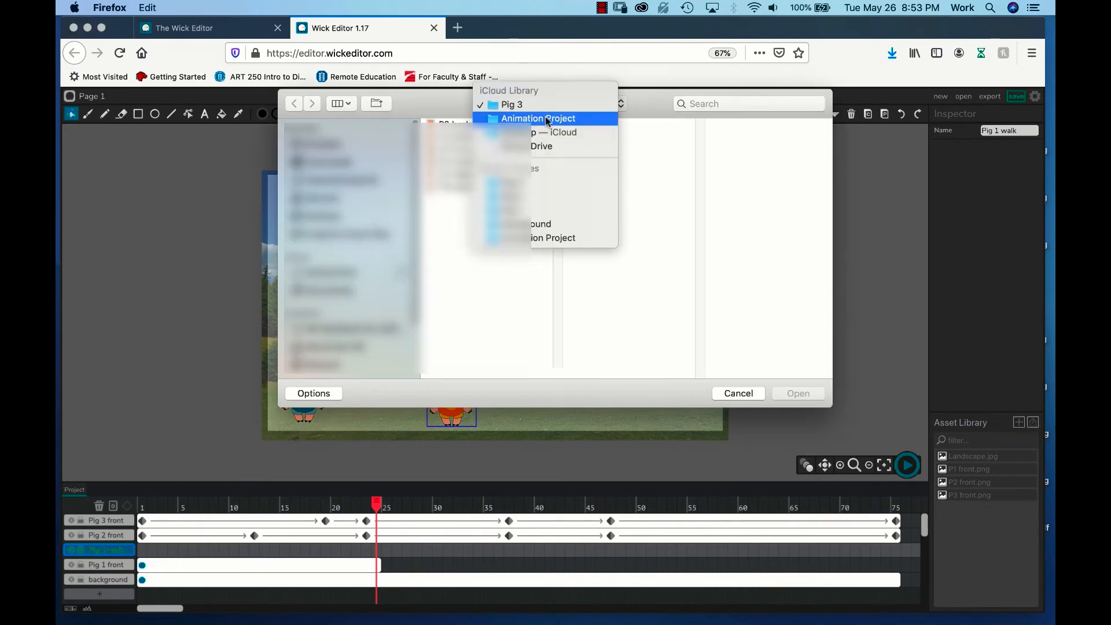
{"action": "left_click", "coordinate": [546, 116]}
{"action": "left_click", "coordinate": [590, 187]}
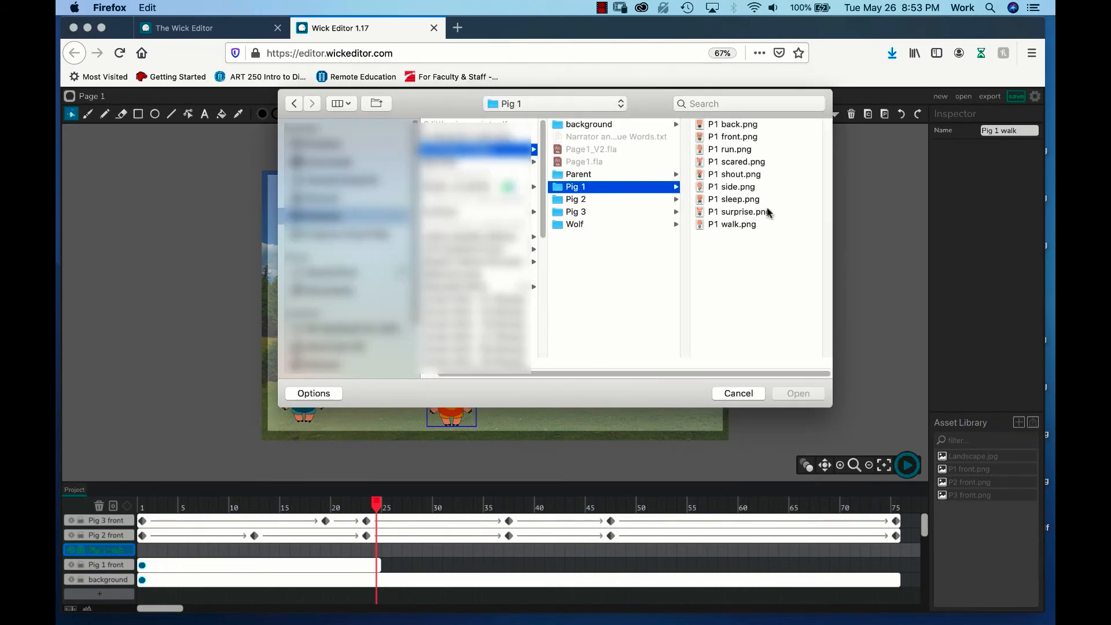
{"action": "left_click", "coordinate": [735, 222]}
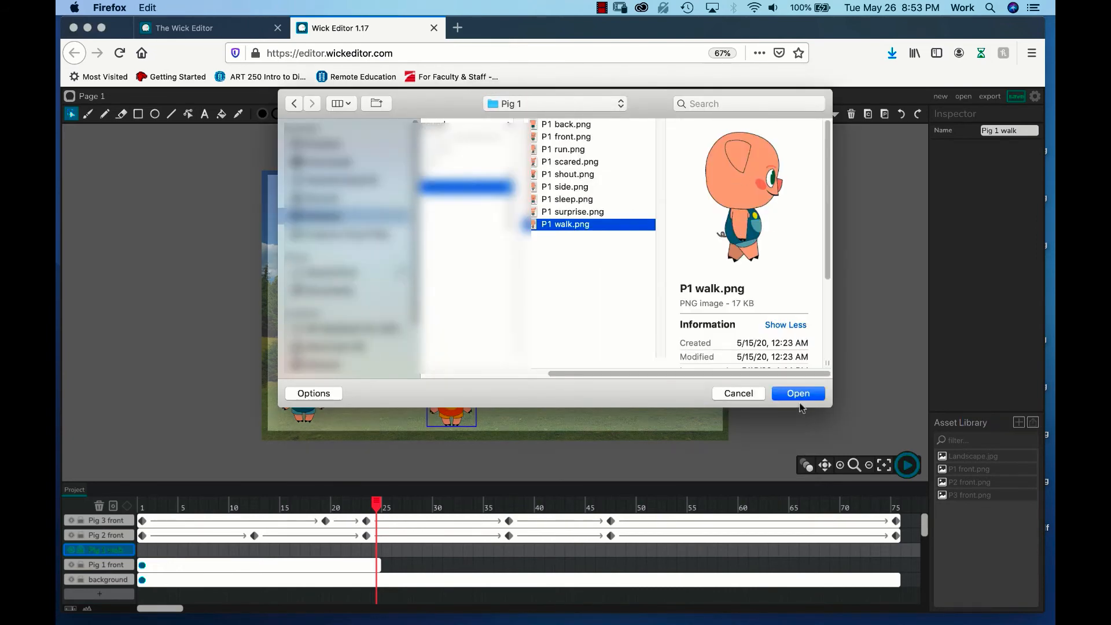
{"action": "left_click", "coordinate": [799, 393]}
Step: Insert a new frame at frame 24 on the Pig 1 walk layer
{"action": "left_click_drag", "start_coordinate": [273, 504], "coordinate": [377, 514]}
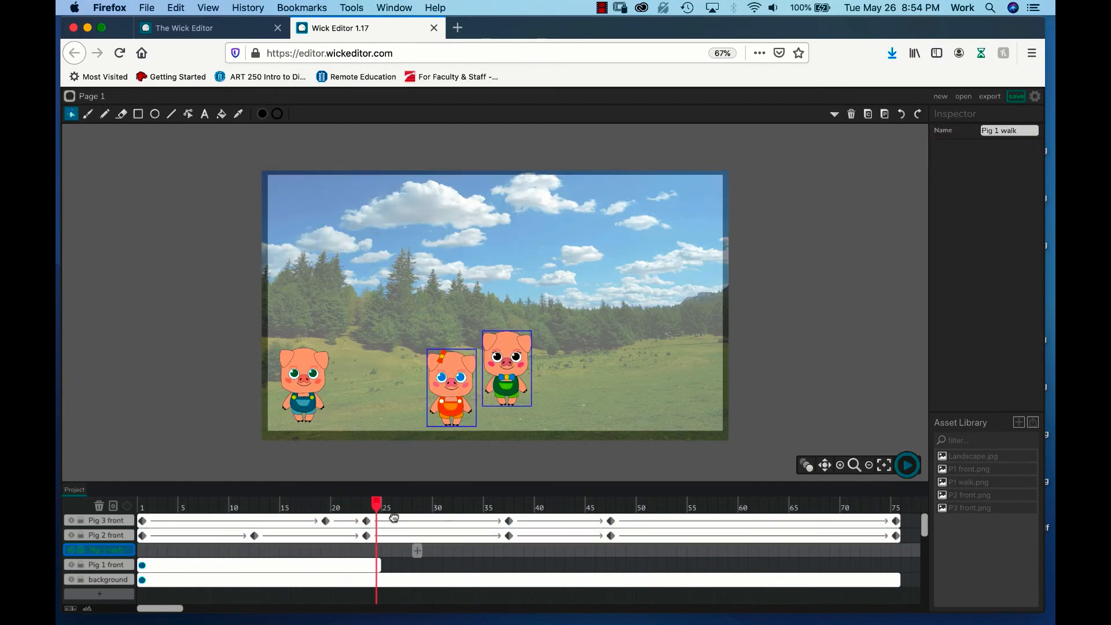
{"action": "left_click", "coordinate": [376, 552]}
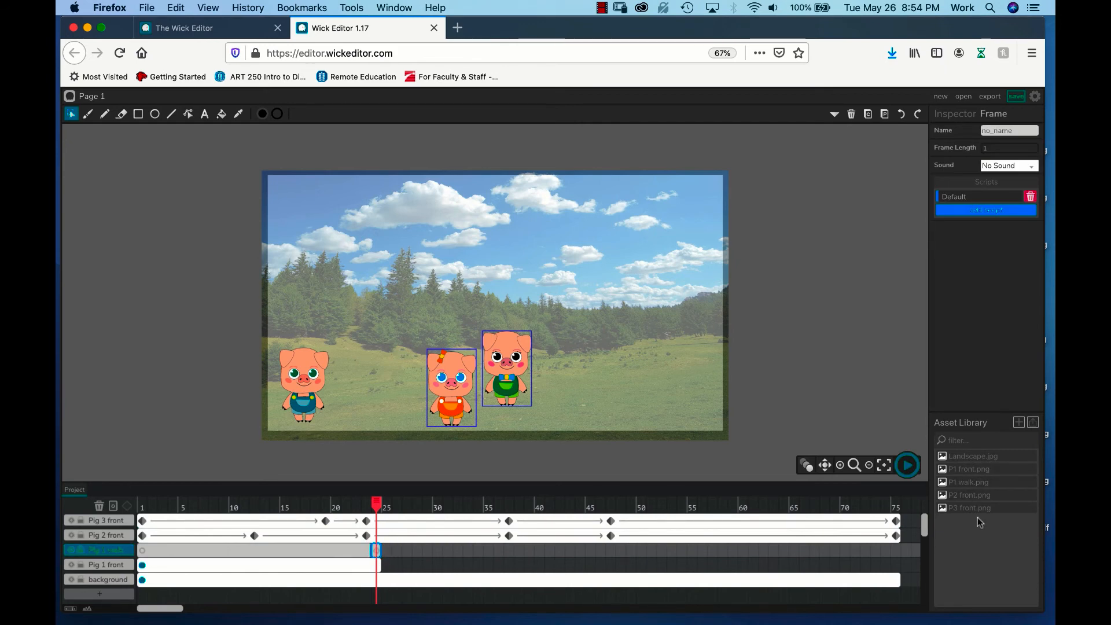
Step: Place P1 walk.png on the canvas at frame 24 of the Pig 1 walk layer, overlapping the front-facing Pig 1
{"action": "left_click", "coordinate": [977, 484]}
{"action": "left_click", "coordinate": [980, 221]}
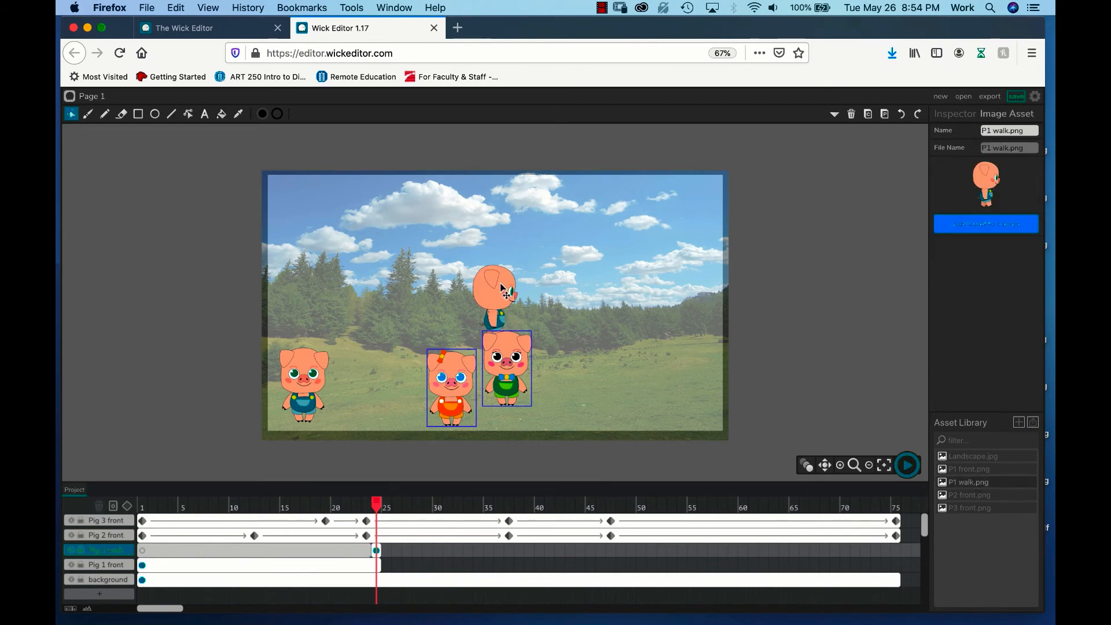
{"action": "left_click_drag", "start_coordinate": [505, 291], "coordinate": [331, 380]}
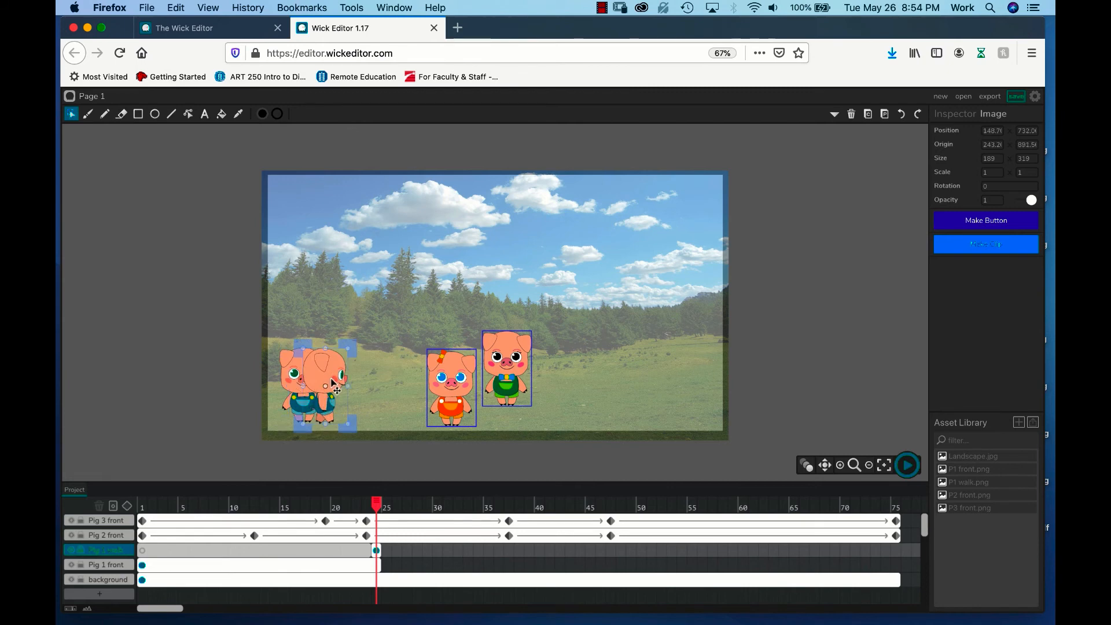
Step: Shorten the Pig 1 front layer's frame to a length of 23 frames so it ends just before the walking image starts
{"action": "left_click", "coordinate": [379, 566]}
{"action": "left_click_drag", "start_coordinate": [371, 565], "coordinate": [368, 566]}
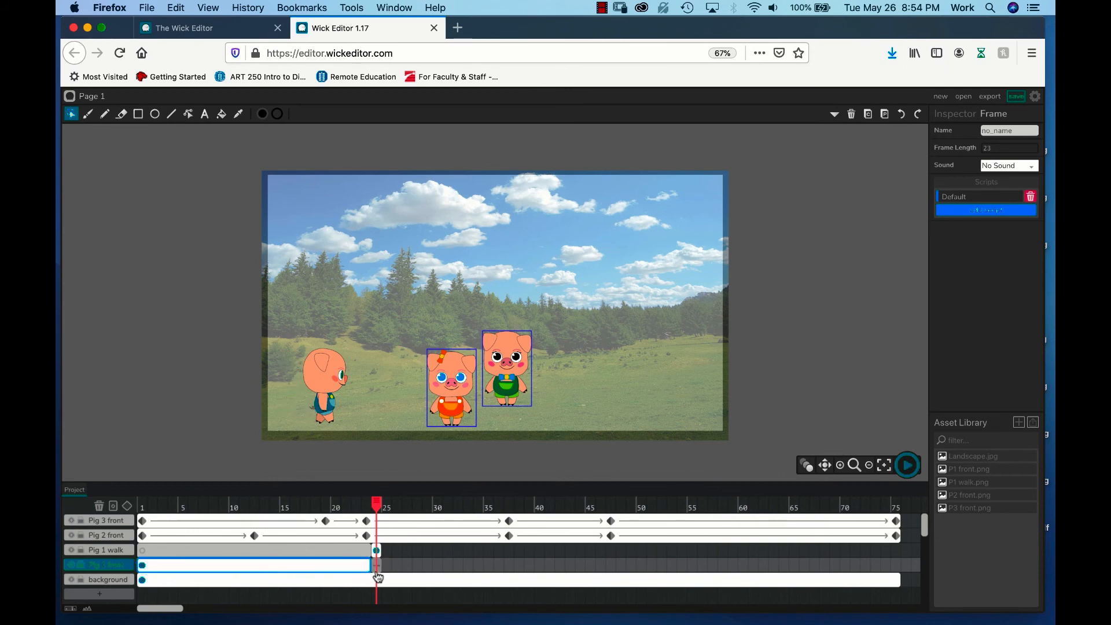
{"action": "left_click", "coordinate": [366, 507]}
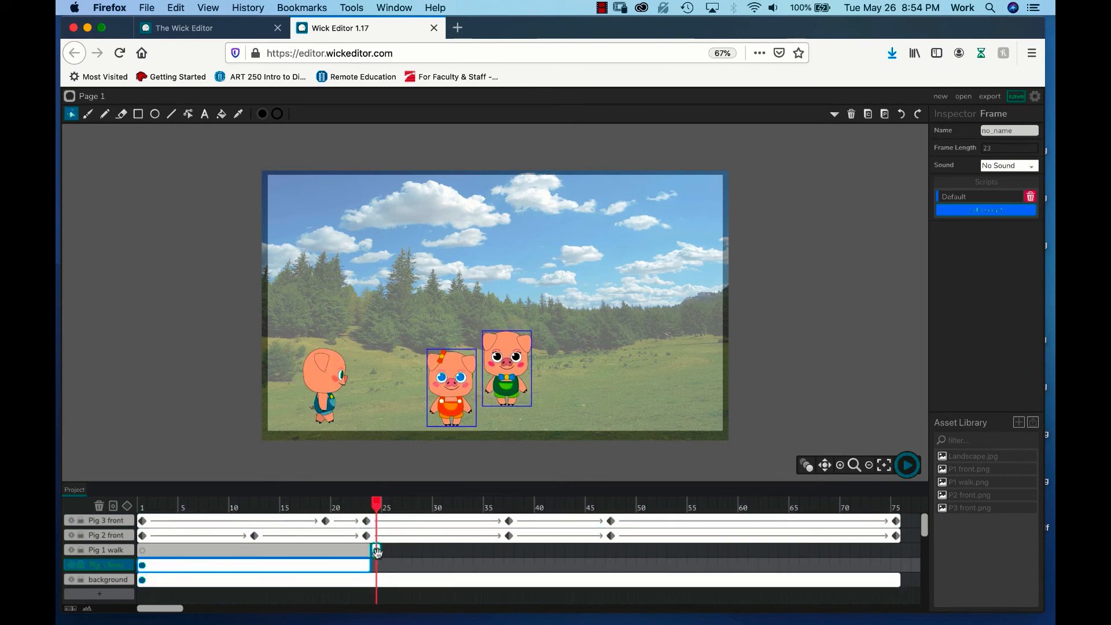
Step: Extend the Pig 1 walk layer's frame to a length of 52 frames, ending level with the other layers at frame 75
{"action": "left_click", "coordinate": [378, 551]}
{"action": "left_click_drag", "start_coordinate": [383, 550], "coordinate": [900, 548]}
{"action": "left_click", "coordinate": [888, 548]}
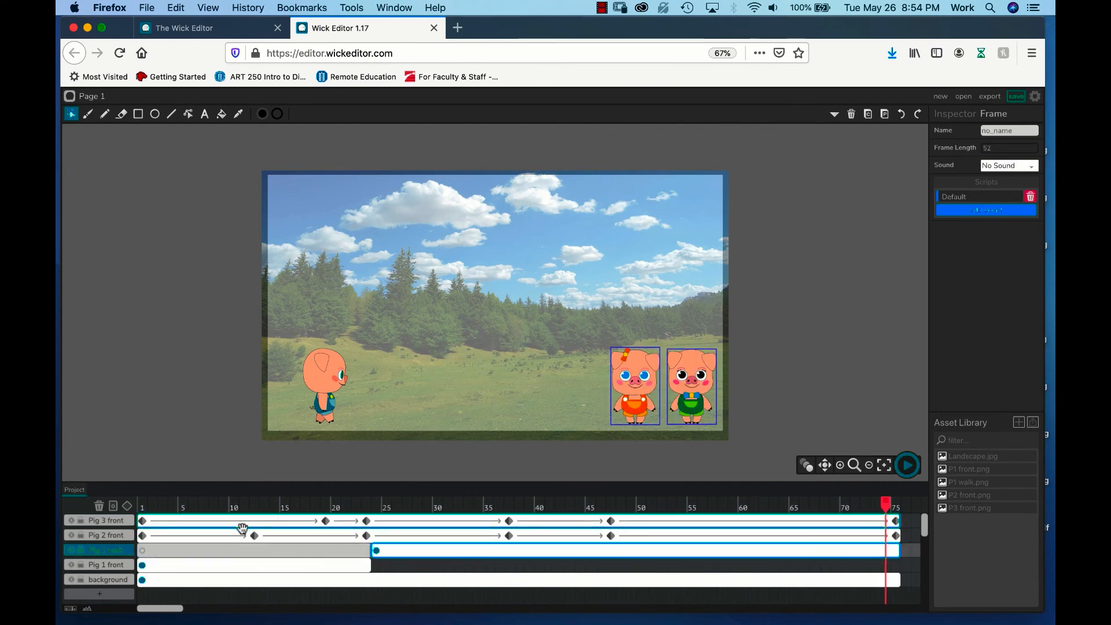
Step: Add a tween to Pig 1 walk at frame 24, and at frame 75 move the walking pig across the field to just beside Pig 2
{"action": "left_click_drag", "start_coordinate": [887, 499], "coordinate": [357, 523]}
{"action": "left_click", "coordinate": [375, 523]}
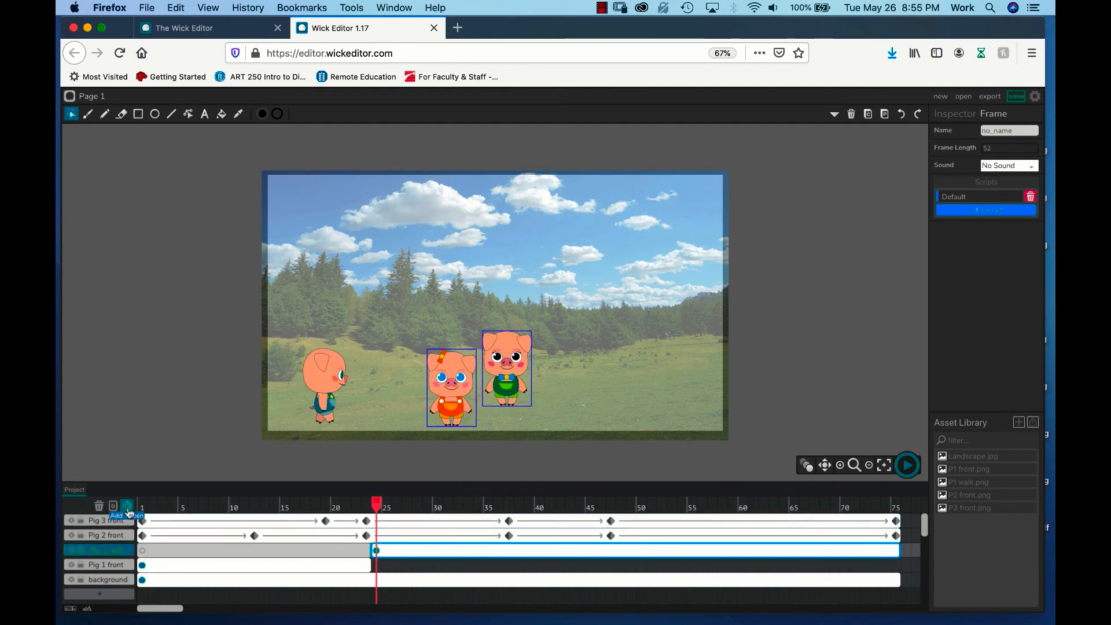
{"action": "left_click_drag", "start_coordinate": [377, 504], "coordinate": [898, 487]}
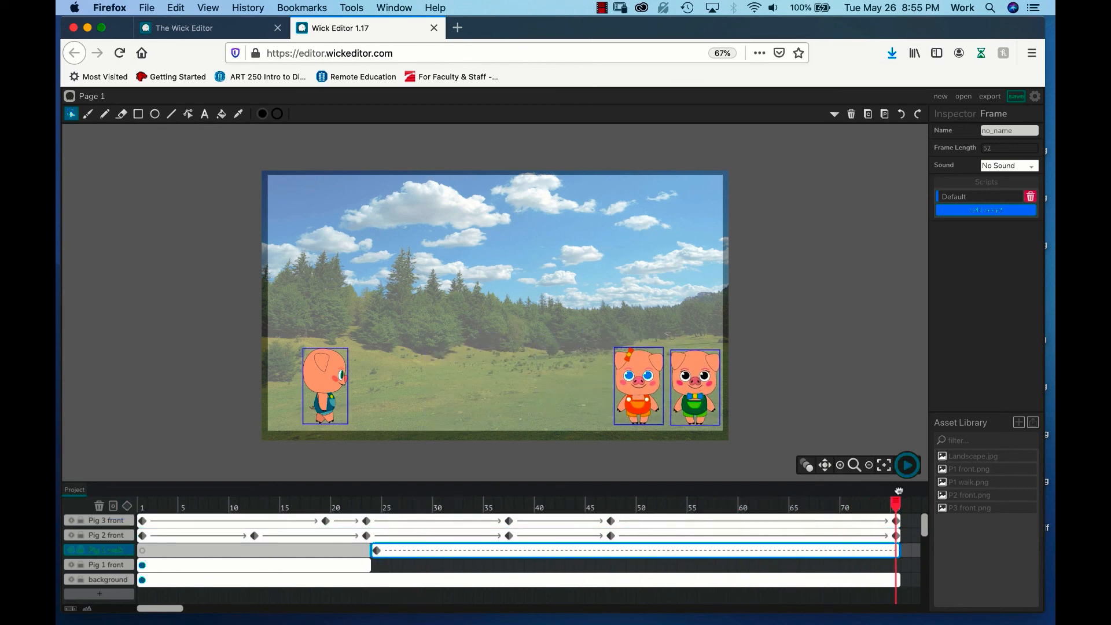
{"action": "left_click_drag", "start_coordinate": [325, 382], "coordinate": [592, 384]}
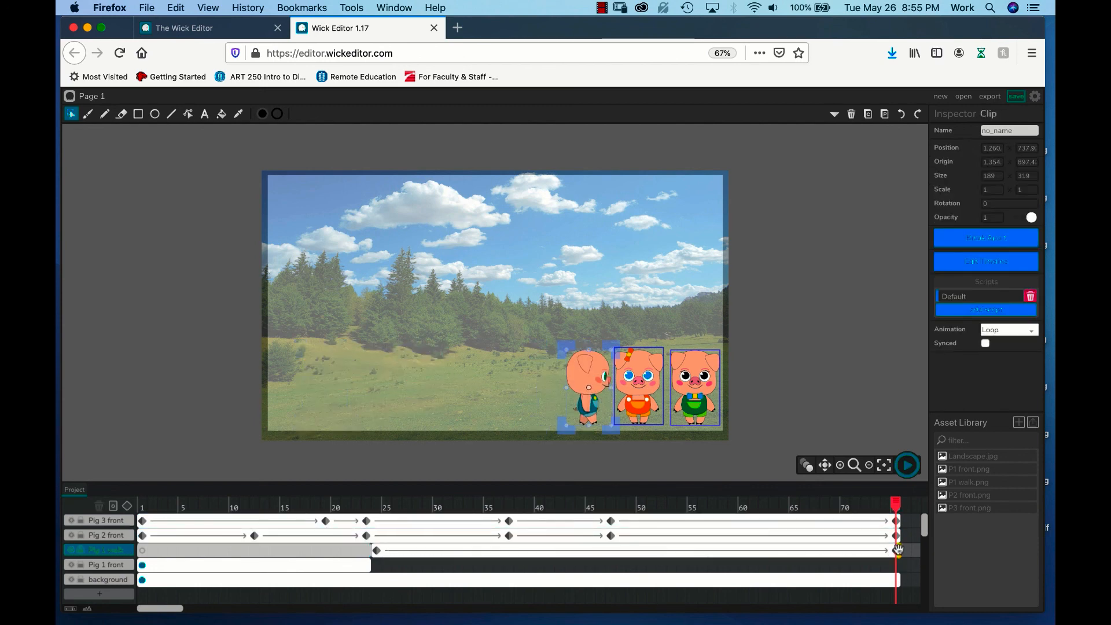
{"action": "mouse_move", "coordinate": [894, 548]}
{"action": "left_mouse_down"}
{"action": "mouse_move", "coordinate": [457, 523]}
{"action": "mouse_move", "coordinate": [894, 535]}
{"action": "left_mouse_up"}
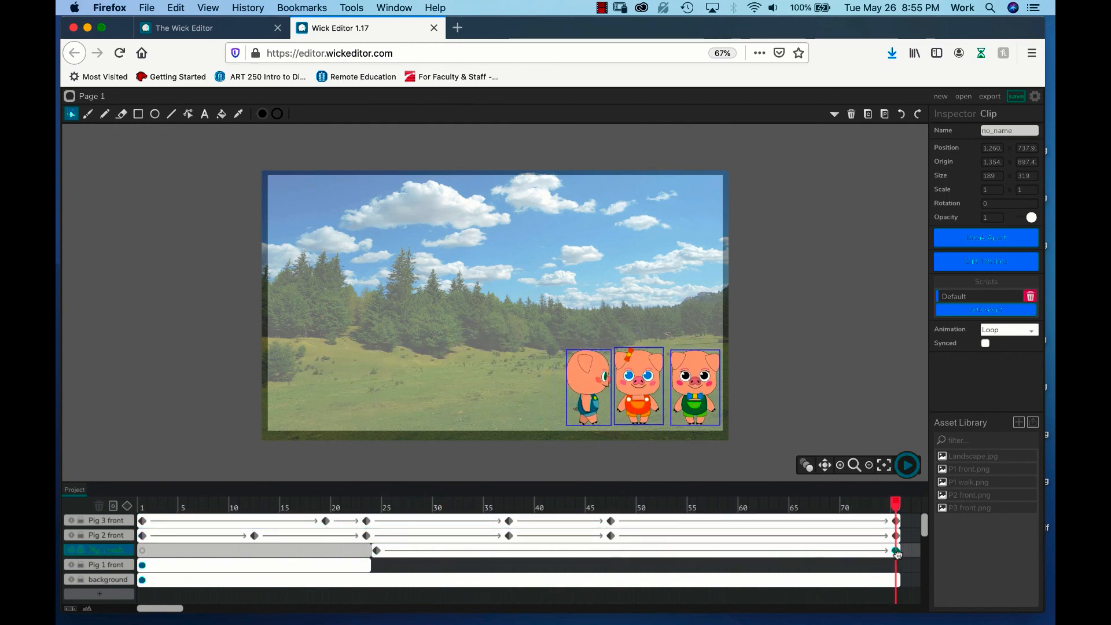
{"action": "left_click", "coordinate": [896, 550]}
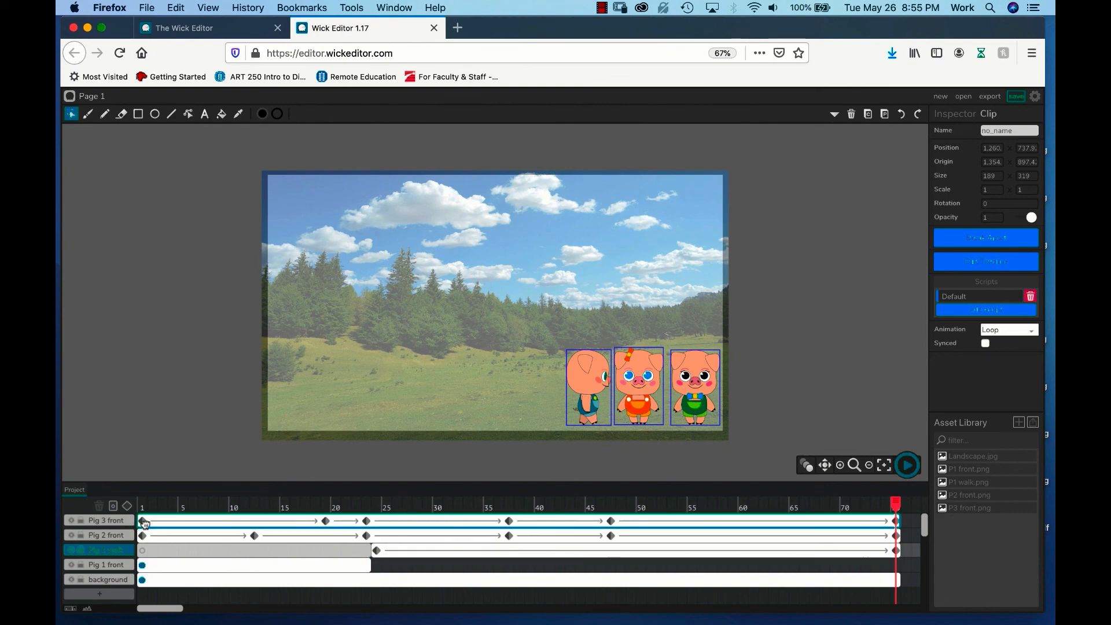